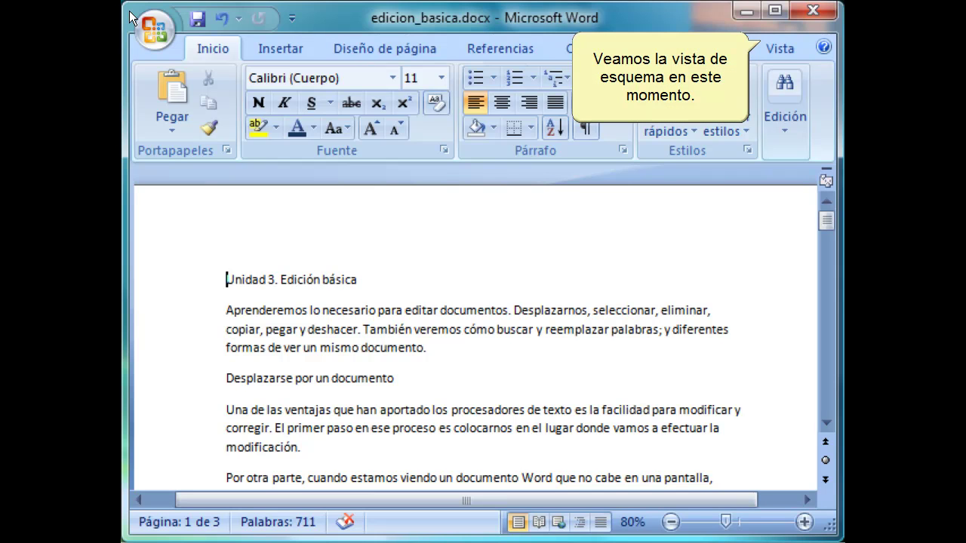
Preview the document in Outline view, then return to the page layout.
{"action": "left_click", "coordinate": [772, 40]}
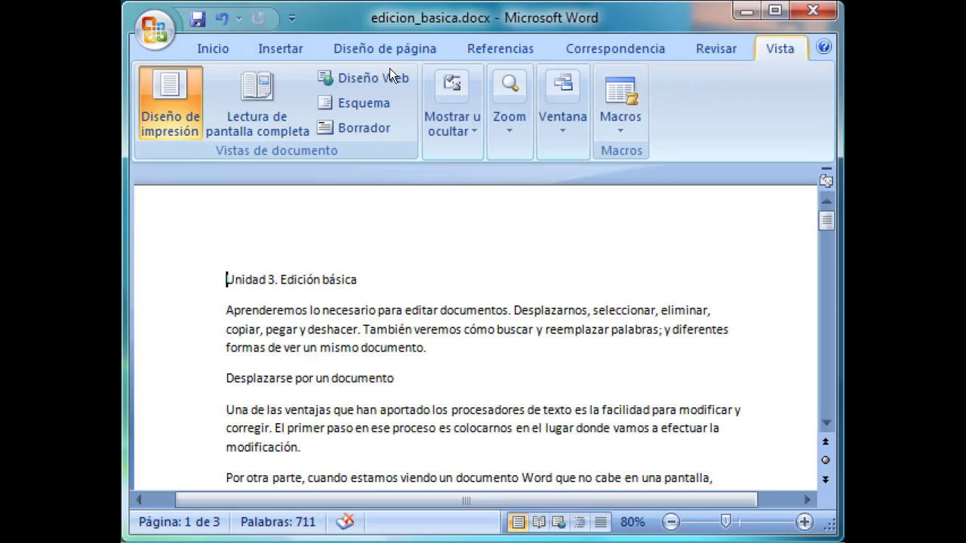
{"action": "left_click", "coordinate": [357, 96]}
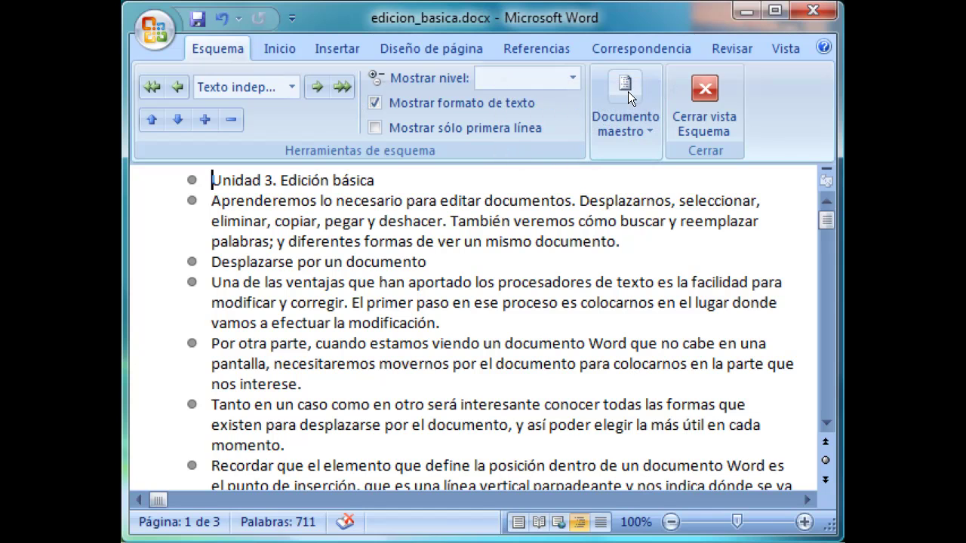
{"action": "left_click", "coordinate": [695, 91]}
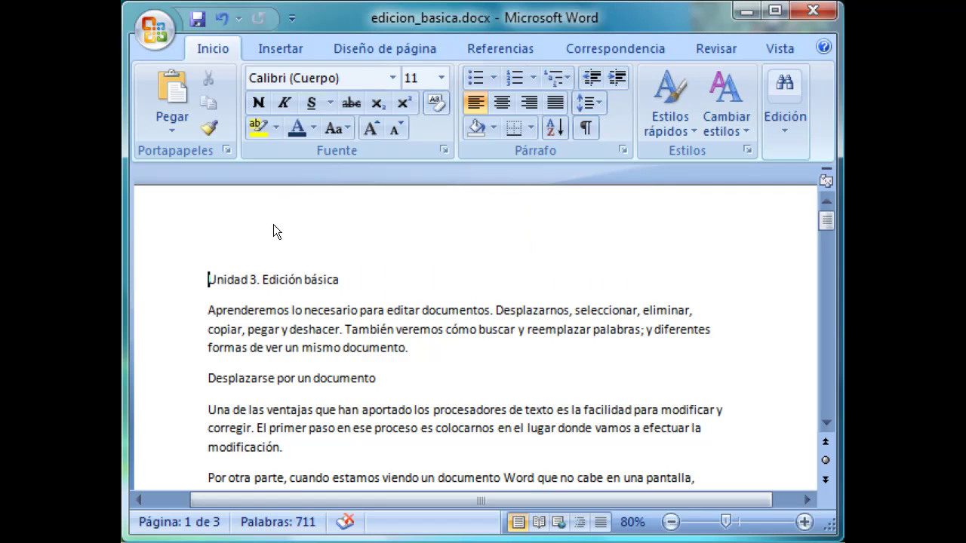
Apply the Título 1 quick style to the 'Unidad 3. Edición básica' title.
{"action": "triple_click", "coordinate": [265, 277]}
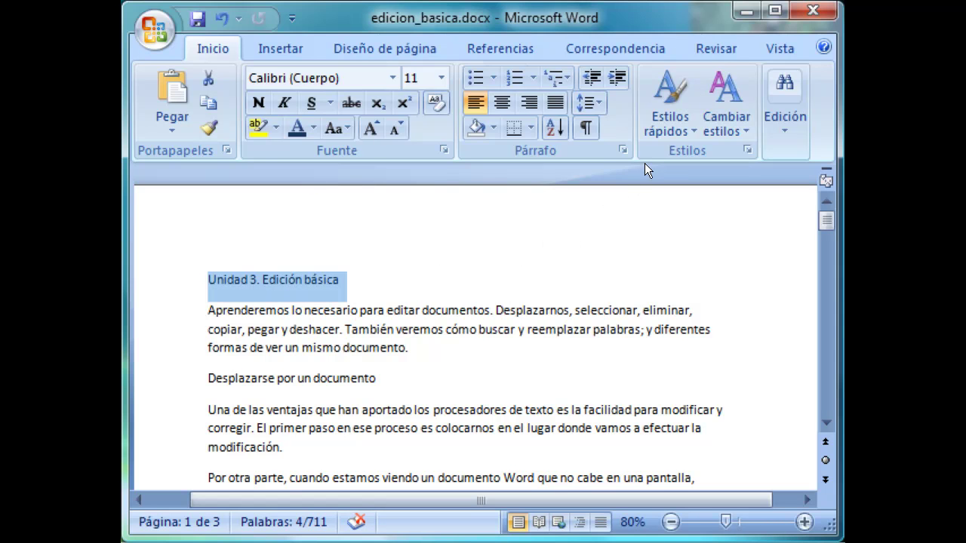
{"action": "left_click", "coordinate": [662, 98]}
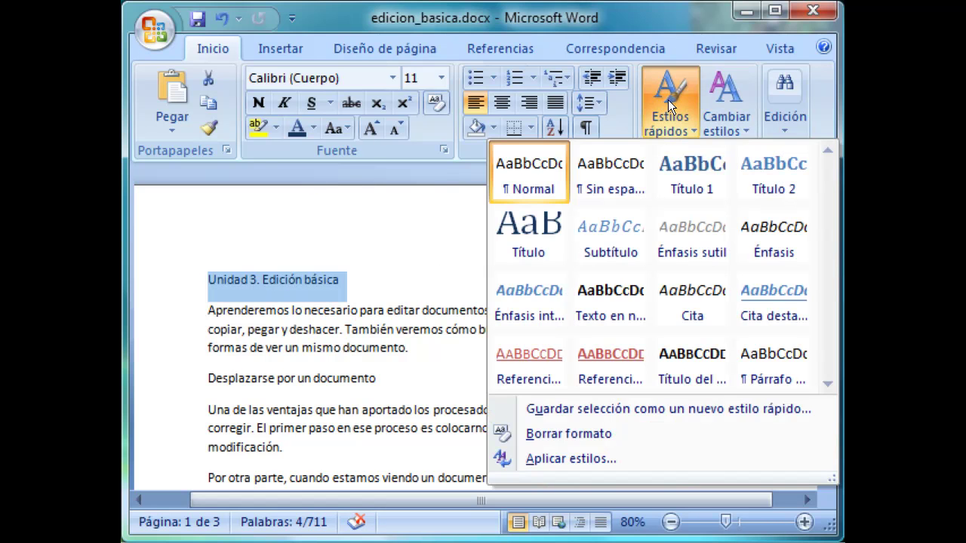
{"action": "left_click", "coordinate": [684, 160]}
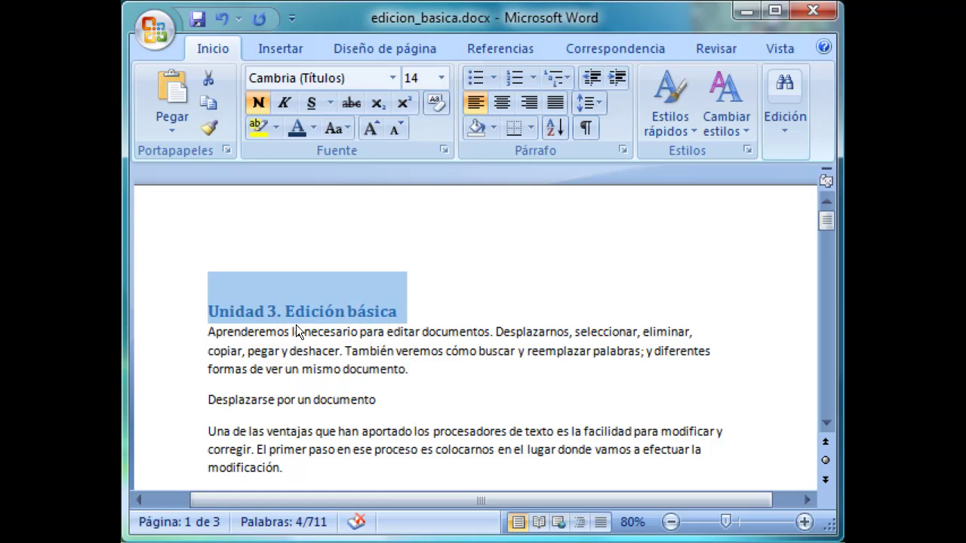
Style 'Desplazarse por un documento' as Título 2 and check the hierarchy in Outline view.
{"action": "triple_click", "coordinate": [285, 396]}
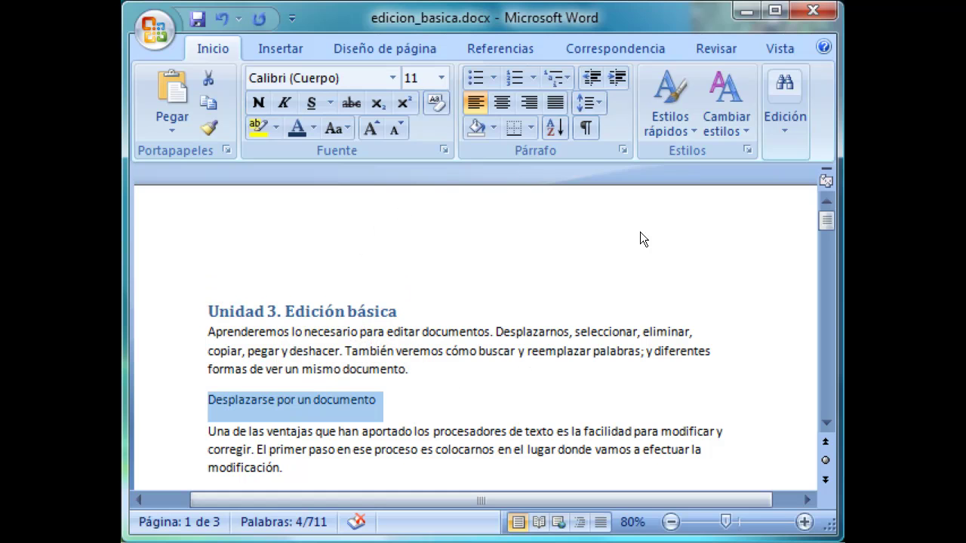
{"action": "left_click", "coordinate": [662, 110]}
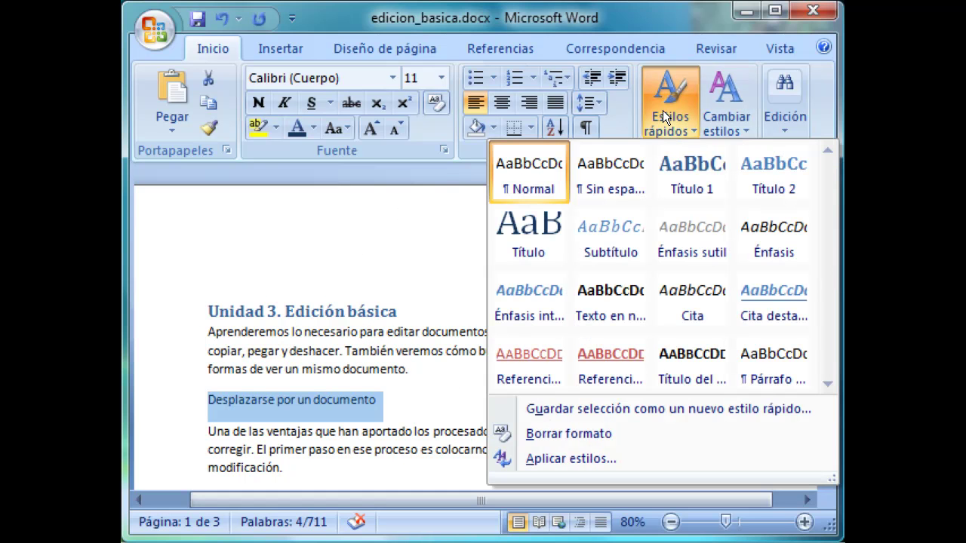
{"action": "left_click", "coordinate": [768, 175]}
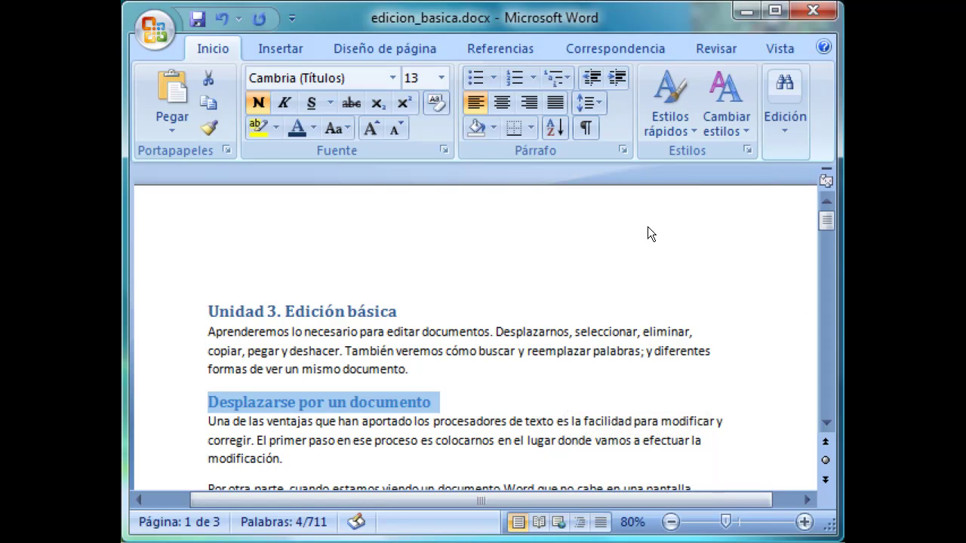
{"action": "left_click", "coordinate": [579, 521]}
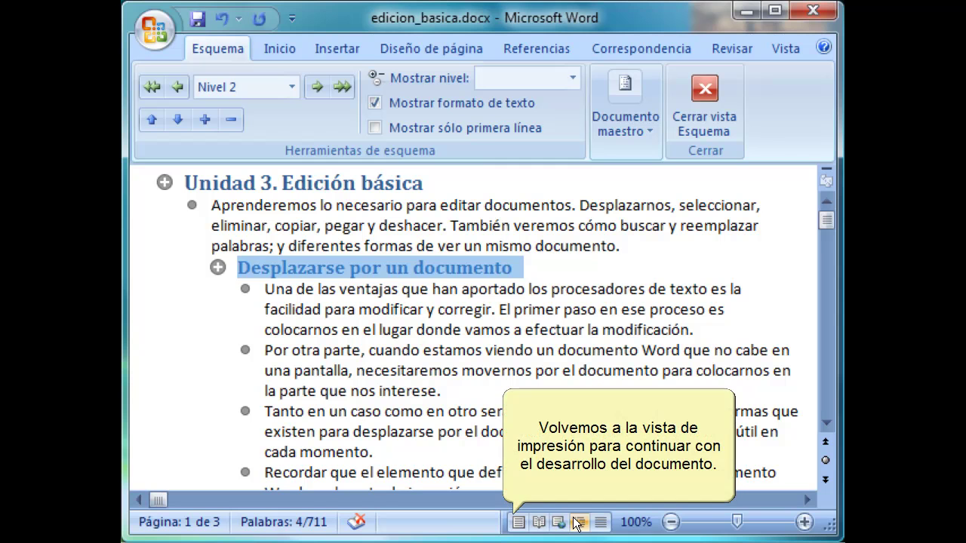
Switch back to Diseño de impresión (print layout) view.
{"action": "left_click", "coordinate": [518, 522]}
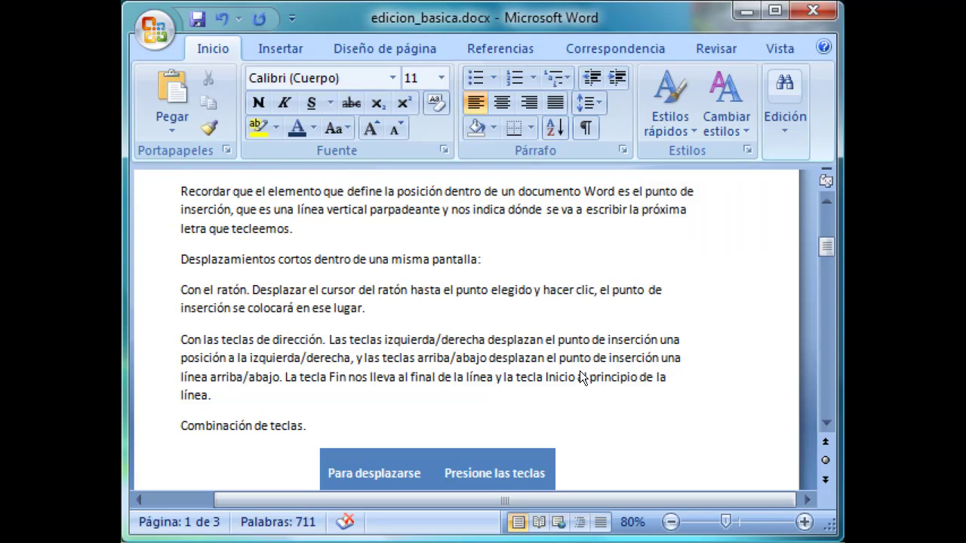
Create a new paragraph style named Estilo3 with bold italic font.
{"action": "left_click", "coordinate": [746, 150]}
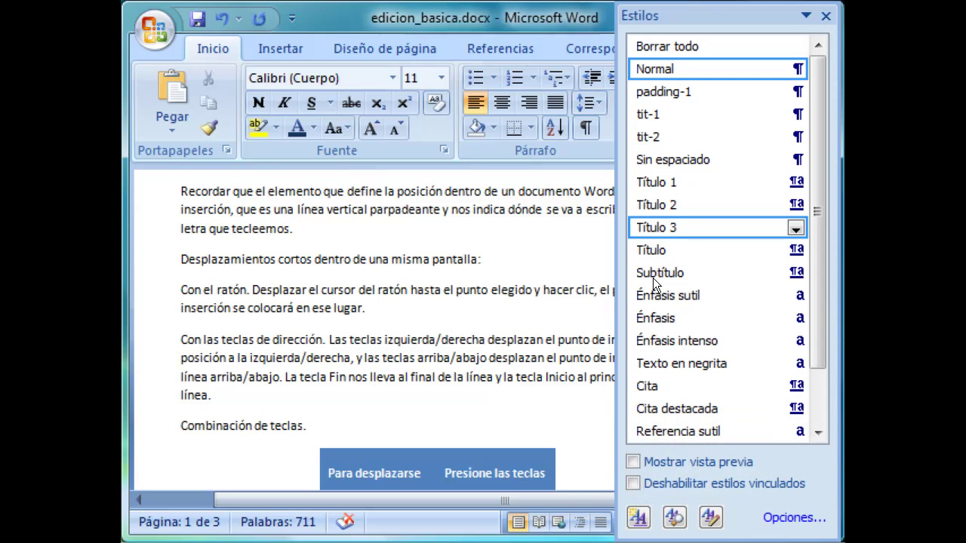
{"action": "left_click", "coordinate": [637, 518]}
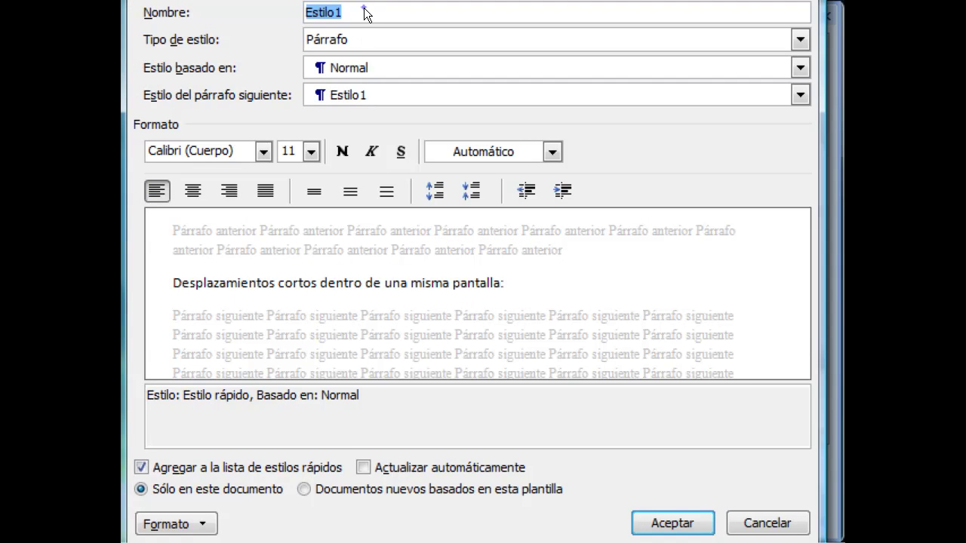
{"action": "type", "text": "Estilo3"}
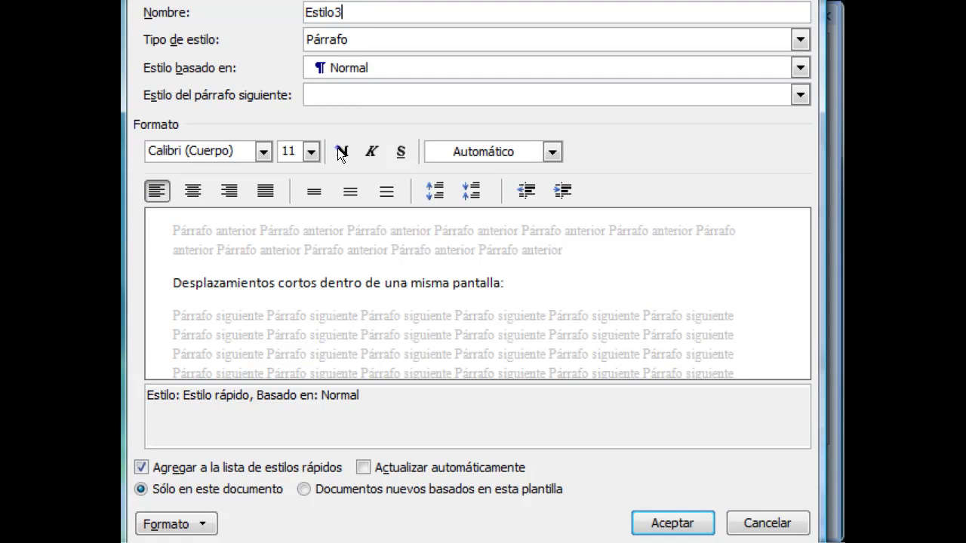
{"action": "left_click", "coordinate": [341, 151]}
{"action": "left_click", "coordinate": [367, 149]}
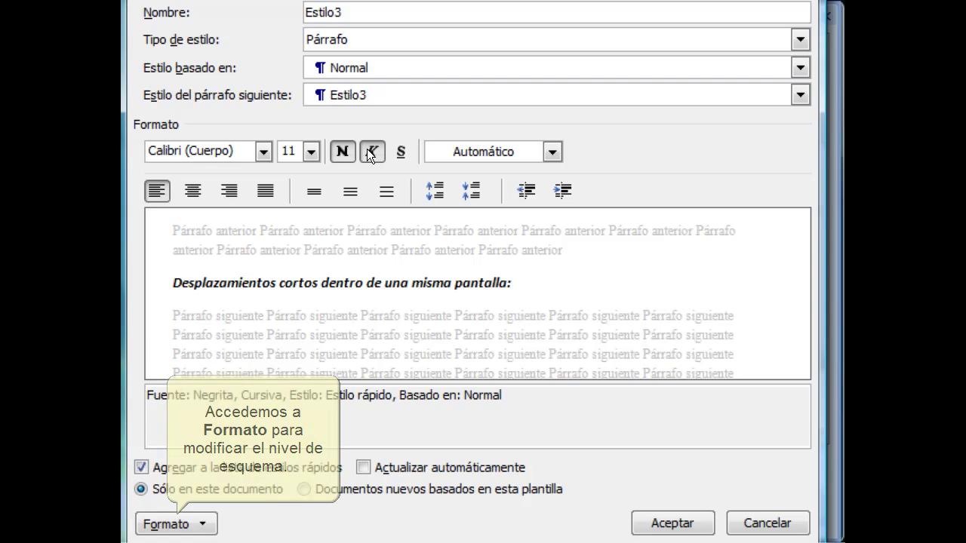
Set Estilo3's paragraph outline level to Nivel 3 and save the style.
{"action": "left_click", "coordinate": [197, 521]}
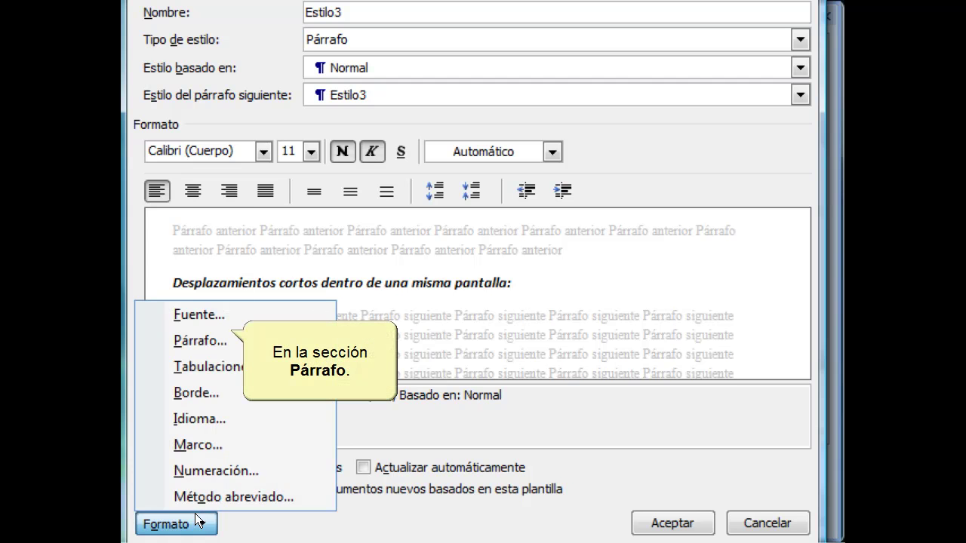
{"action": "left_click", "coordinate": [200, 338]}
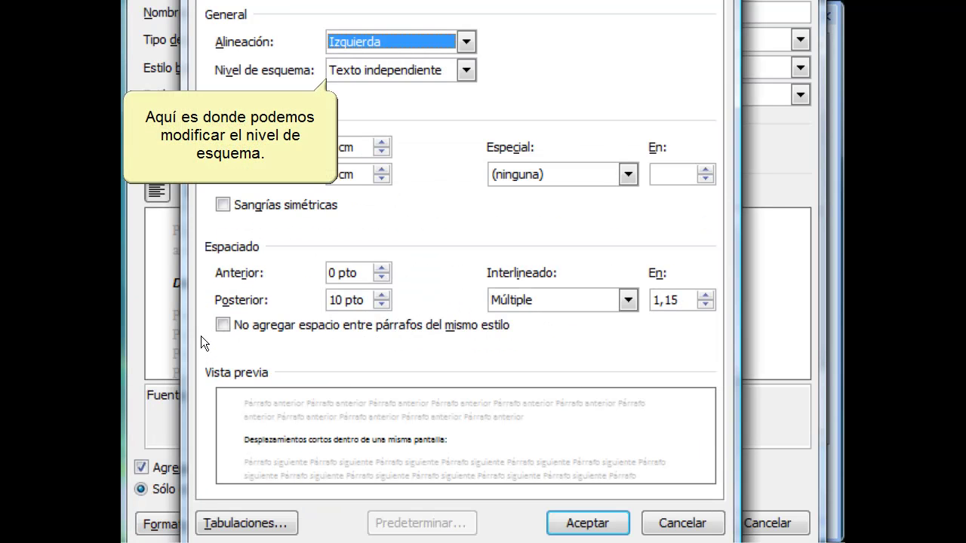
{"action": "left_click", "coordinate": [464, 71]}
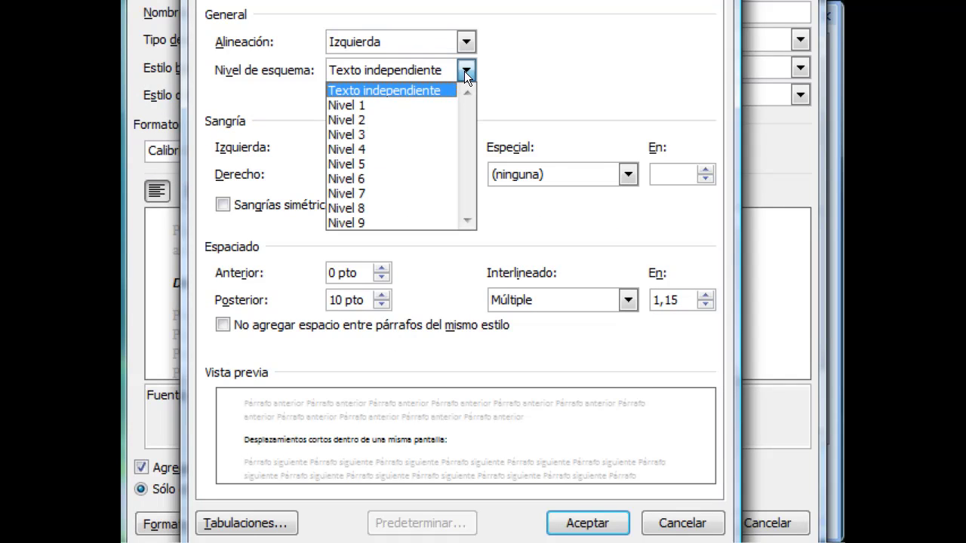
{"action": "left_click", "coordinate": [351, 133]}
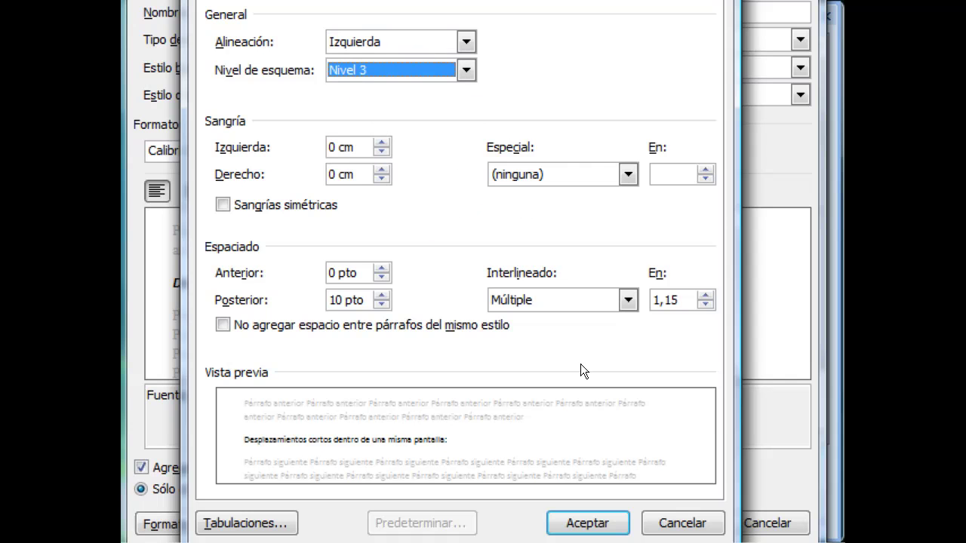
{"action": "left_click", "coordinate": [596, 522]}
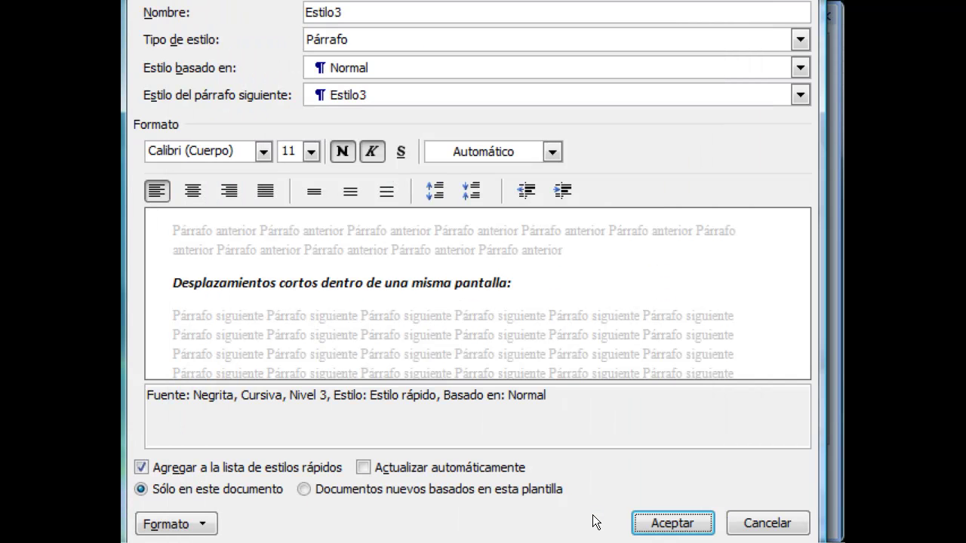
{"action": "left_click", "coordinate": [672, 522]}
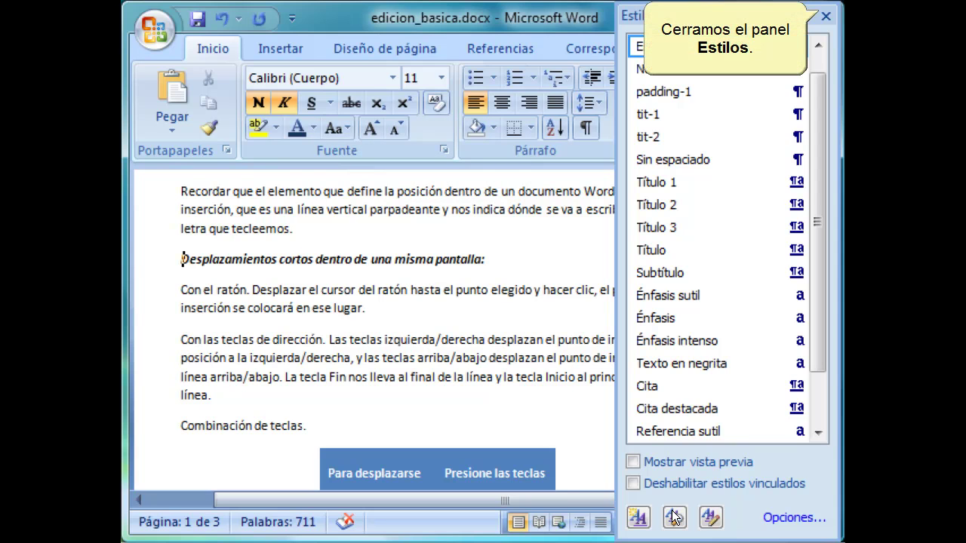
Close the Estilos task pane.
{"action": "left_click", "coordinate": [823, 16]}
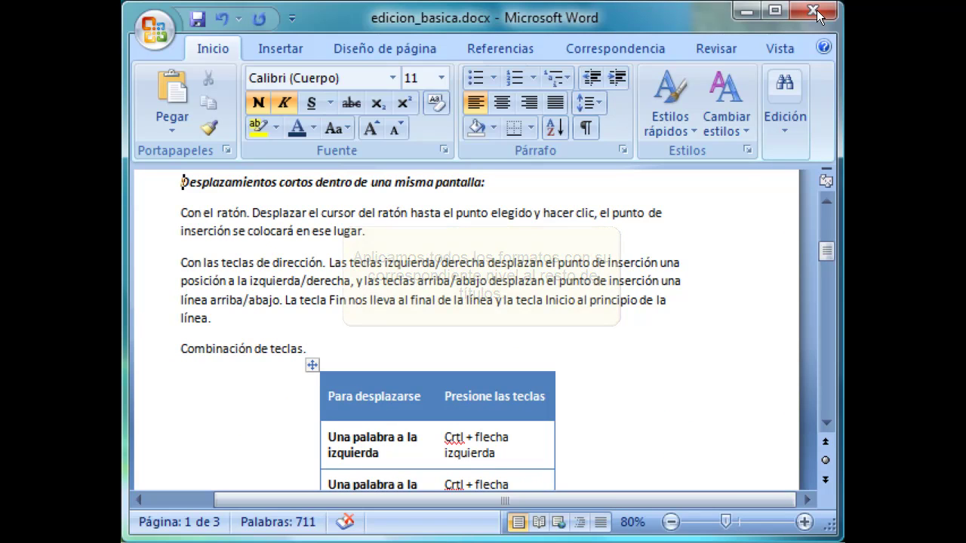
Apply Estilo3 to 'Desplazamientos a lo largo de todo el documento:' and 'Mediante las Barras de desplazamiento.'.
{"action": "scroll", "coordinate": [816, 294], "scroll_direction": "down", "scroll_amount": 5}
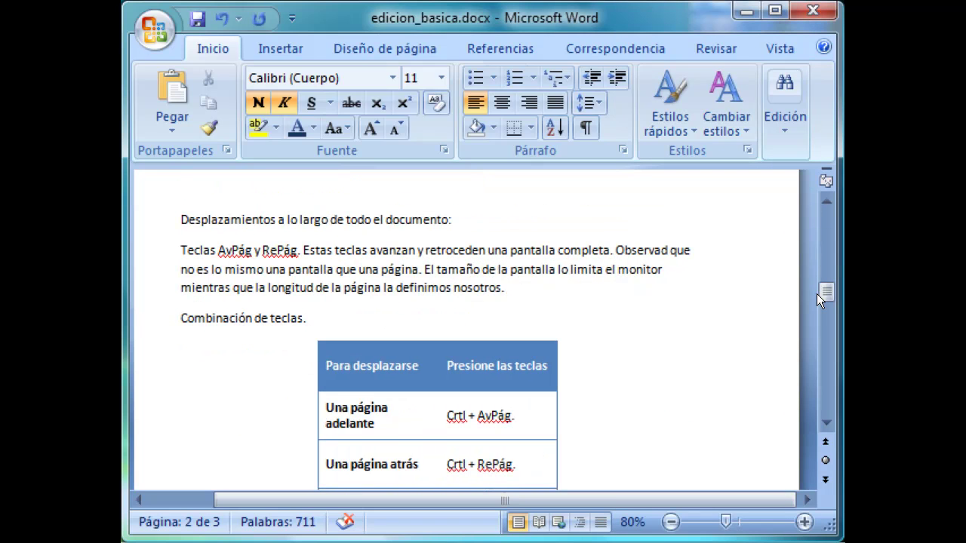
{"action": "triple_click", "coordinate": [299, 219]}
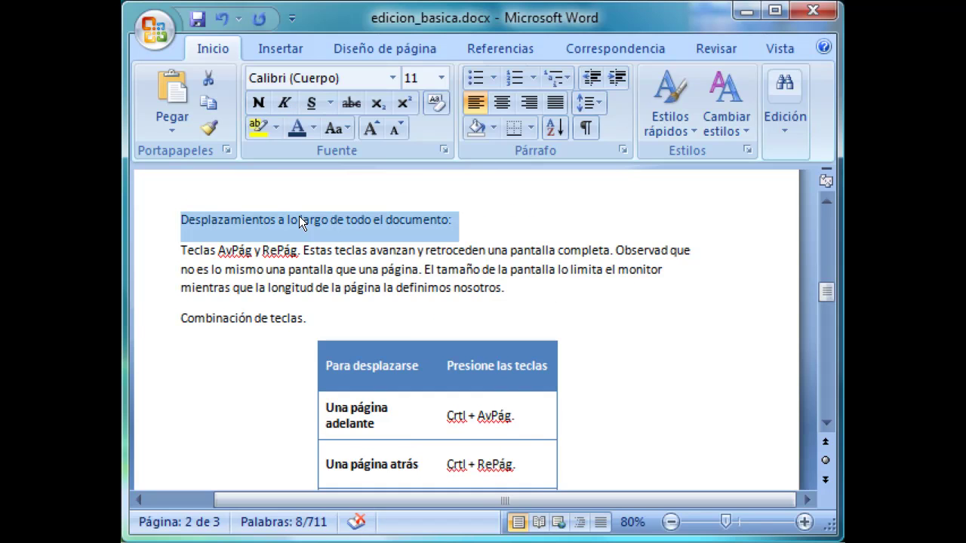
{"action": "left_click", "coordinate": [661, 101]}
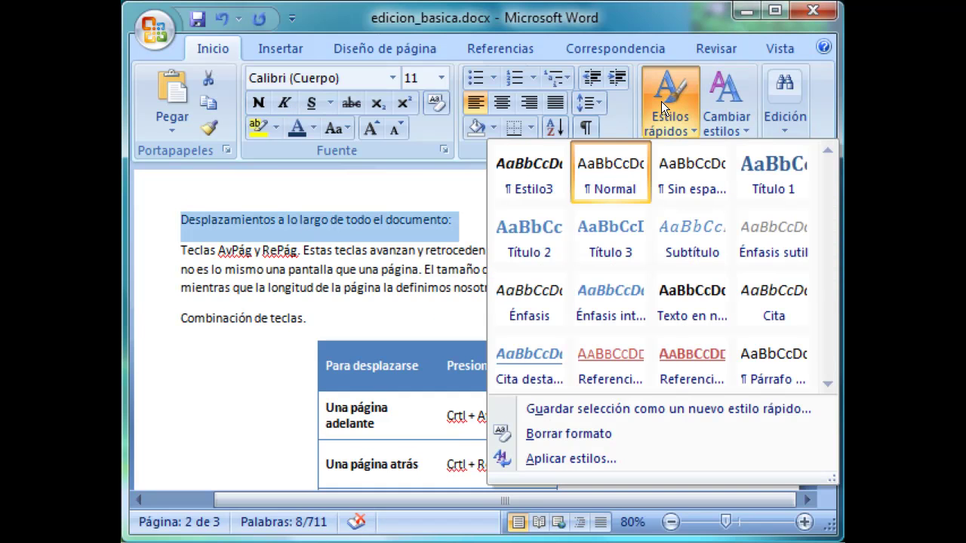
{"action": "left_click", "coordinate": [531, 169]}
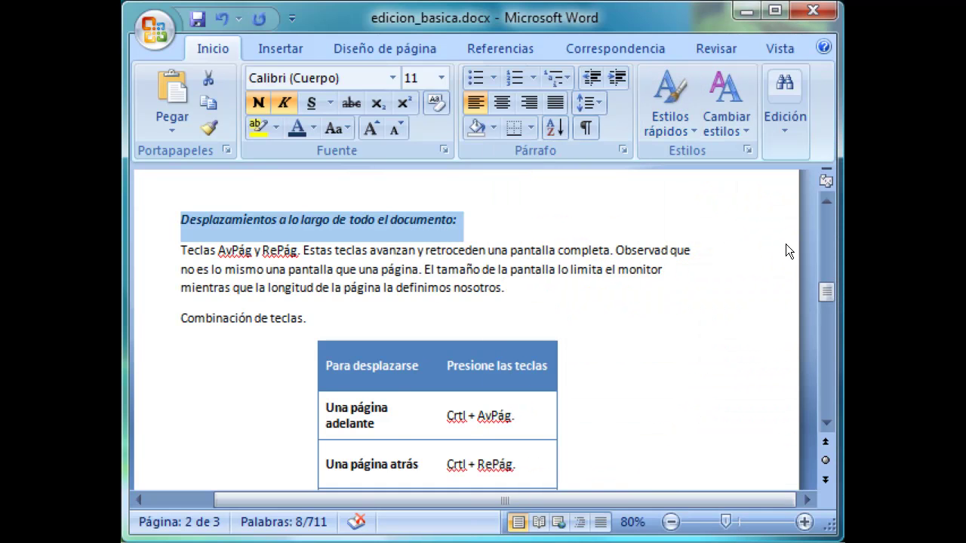
{"action": "left_click", "coordinate": [816, 334]}
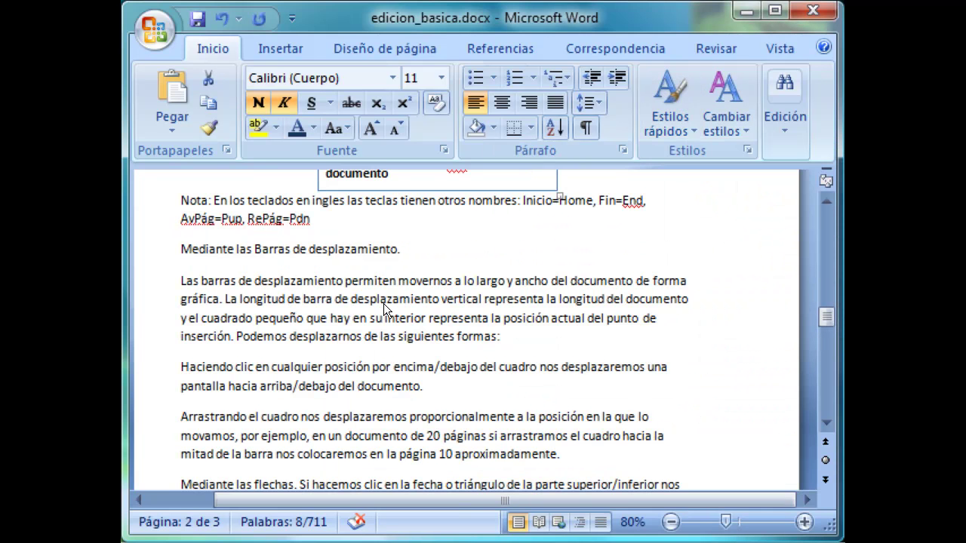
{"action": "triple_click", "coordinate": [290, 243]}
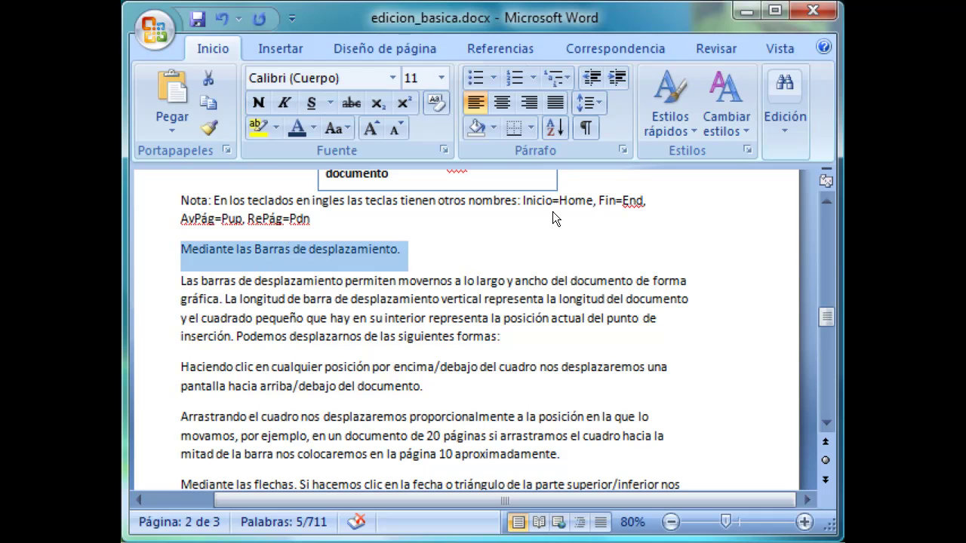
{"action": "left_click", "coordinate": [661, 96]}
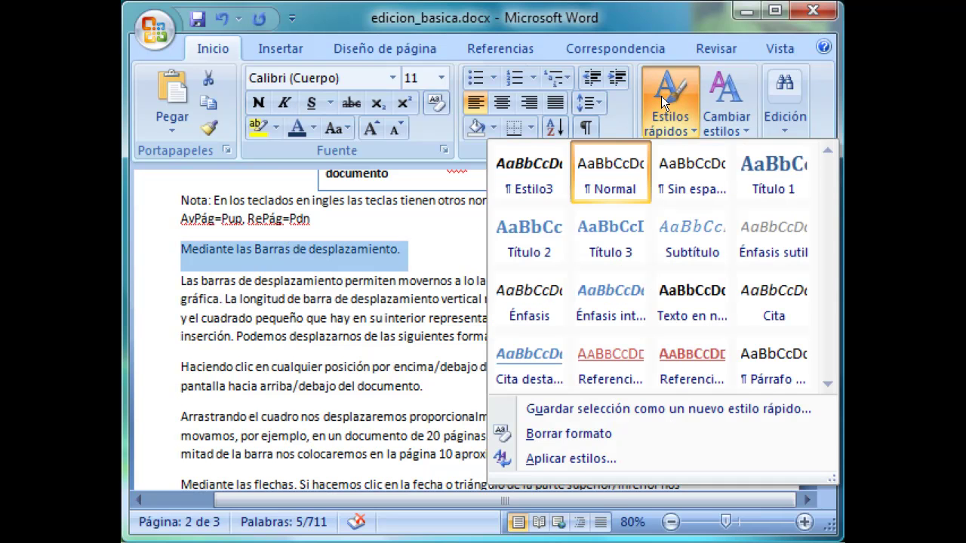
{"action": "left_click", "coordinate": [534, 175]}
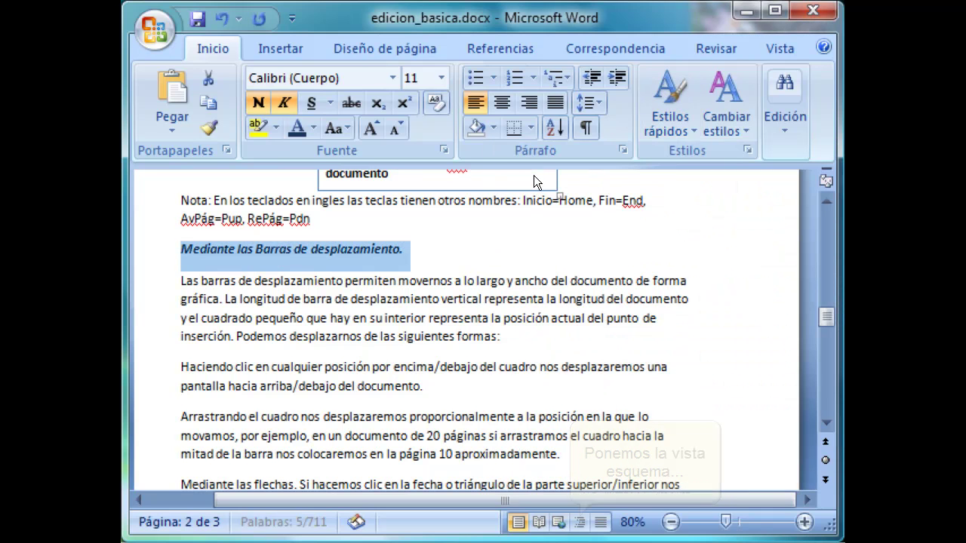
Switch to Esquema view and scroll up to review the nested Nivel 3 headings.
{"action": "left_click", "coordinate": [577, 520]}
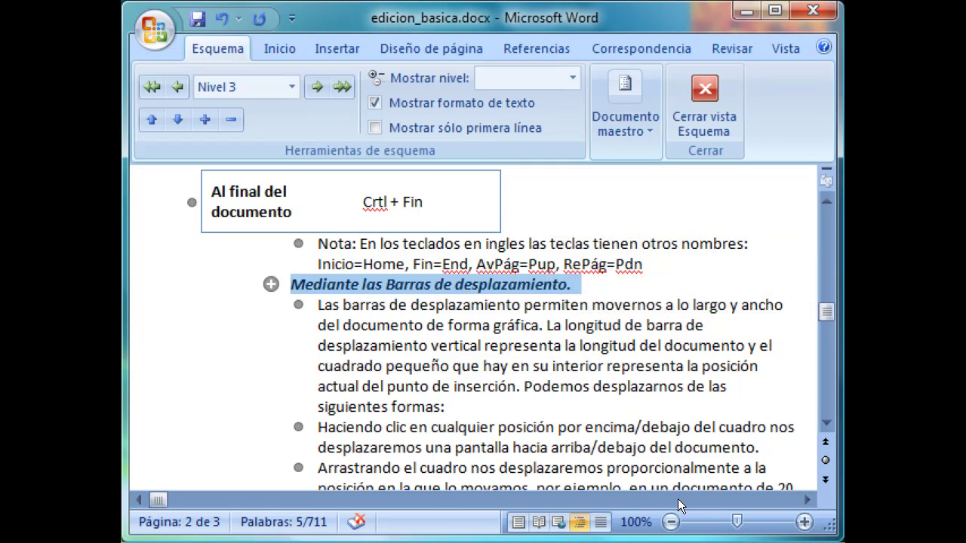
{"action": "scroll", "coordinate": [816, 261], "scroll_direction": "up", "scroll_amount": 5}
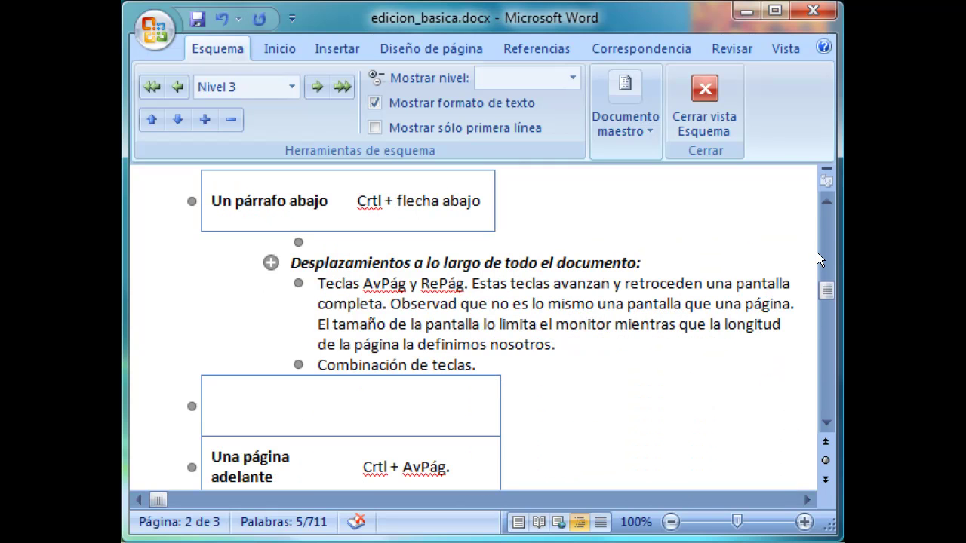
{"action": "scroll", "coordinate": [816, 236], "scroll_direction": "up", "scroll_amount": 5}
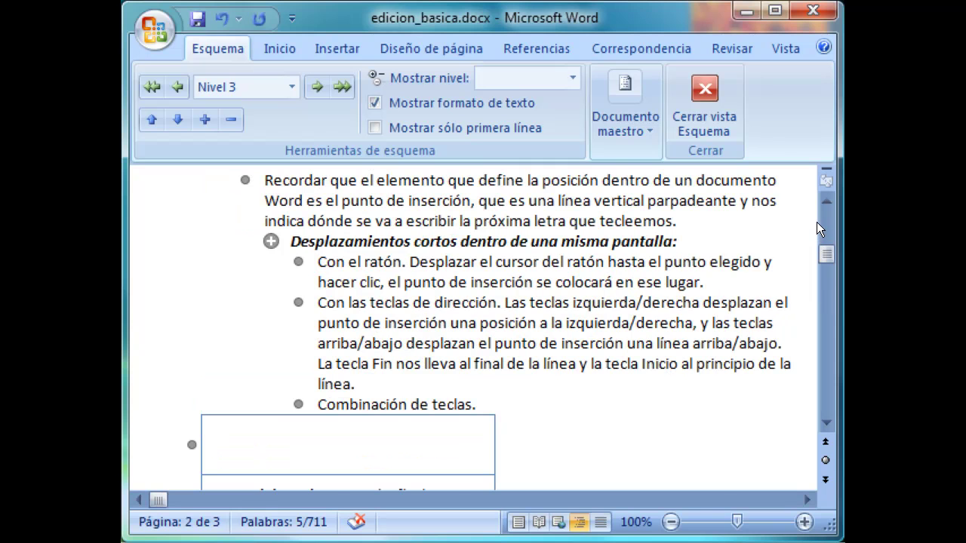
{"action": "scroll", "coordinate": [816, 216], "scroll_direction": "up", "scroll_amount": 5}
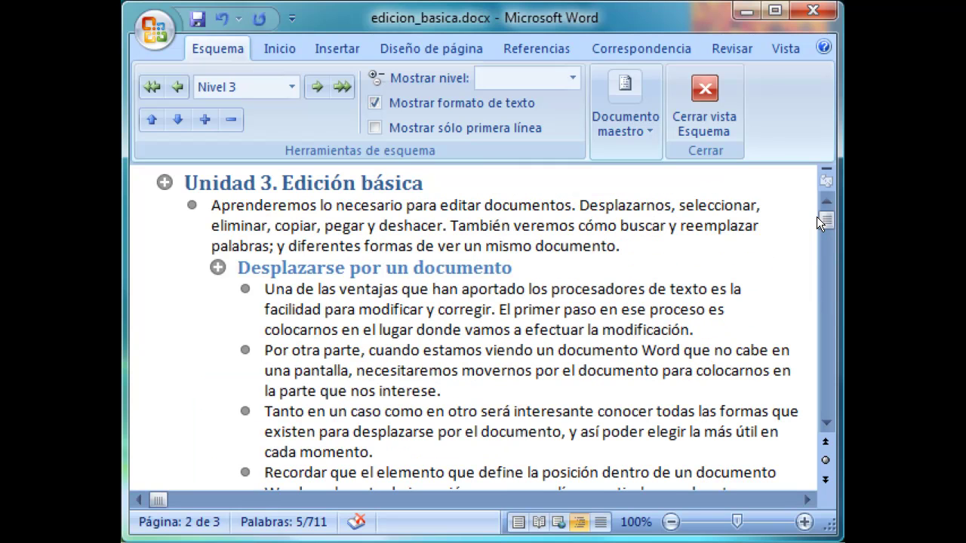